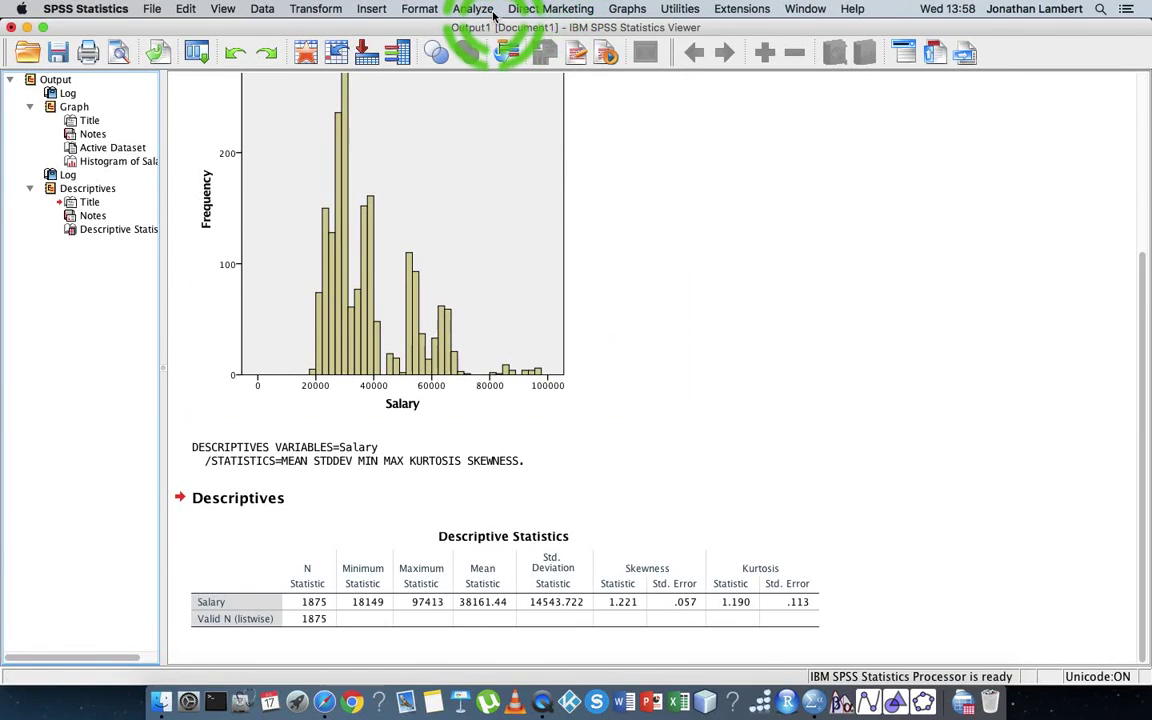
click(548, 44)
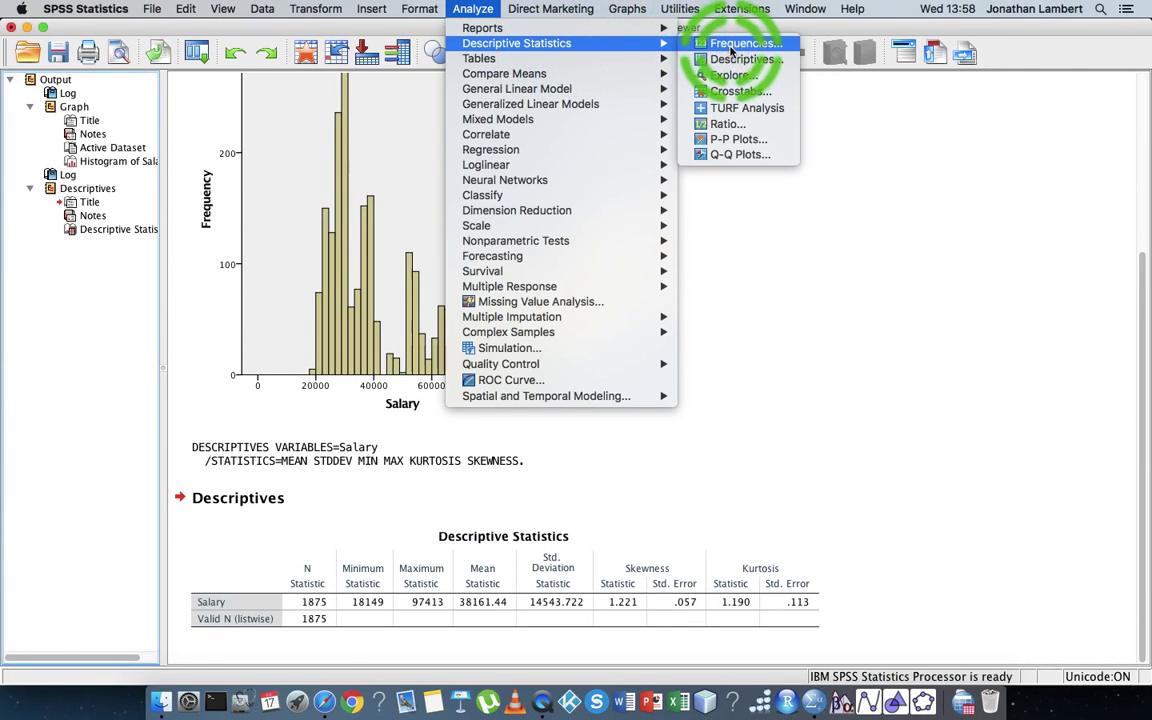
click(732, 62)
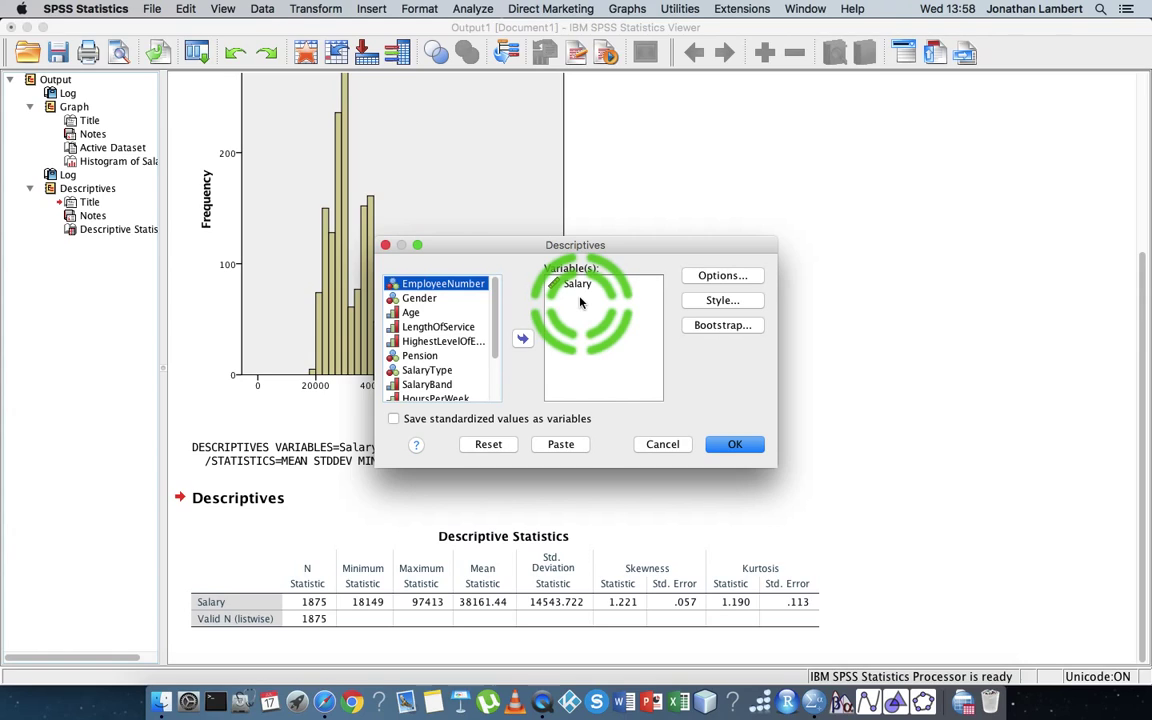
click(578, 284)
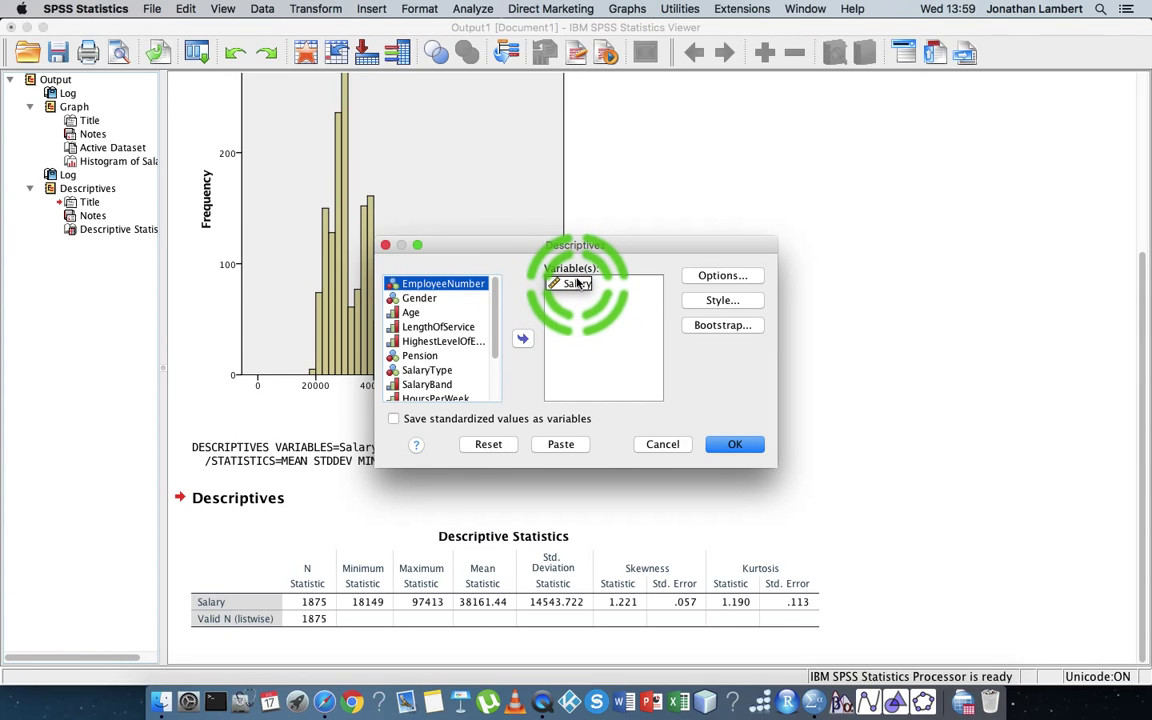
click(578, 284)
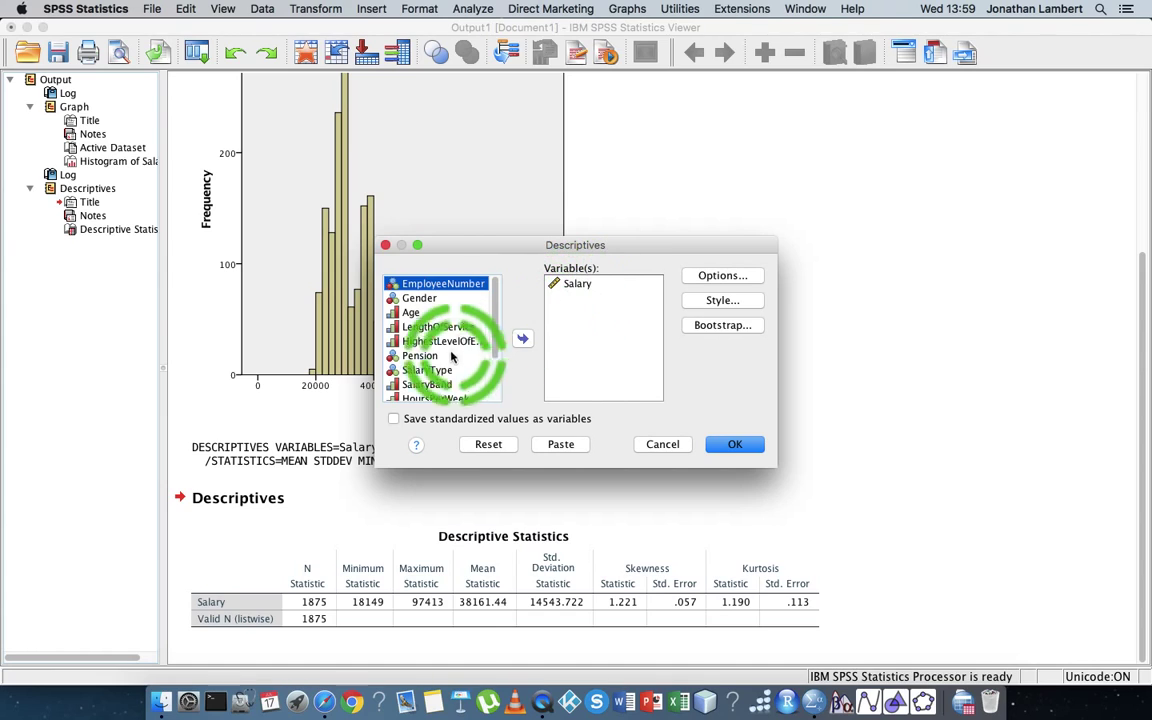
click(547, 219)
click(620, 246)
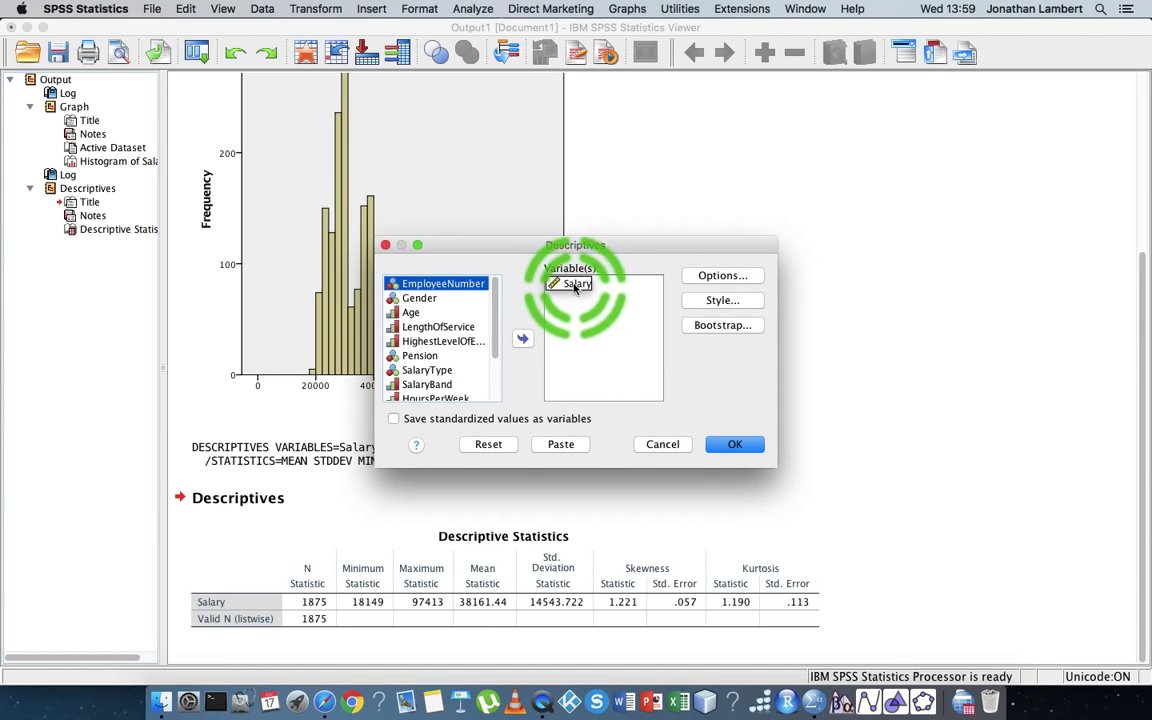
click(662, 444)
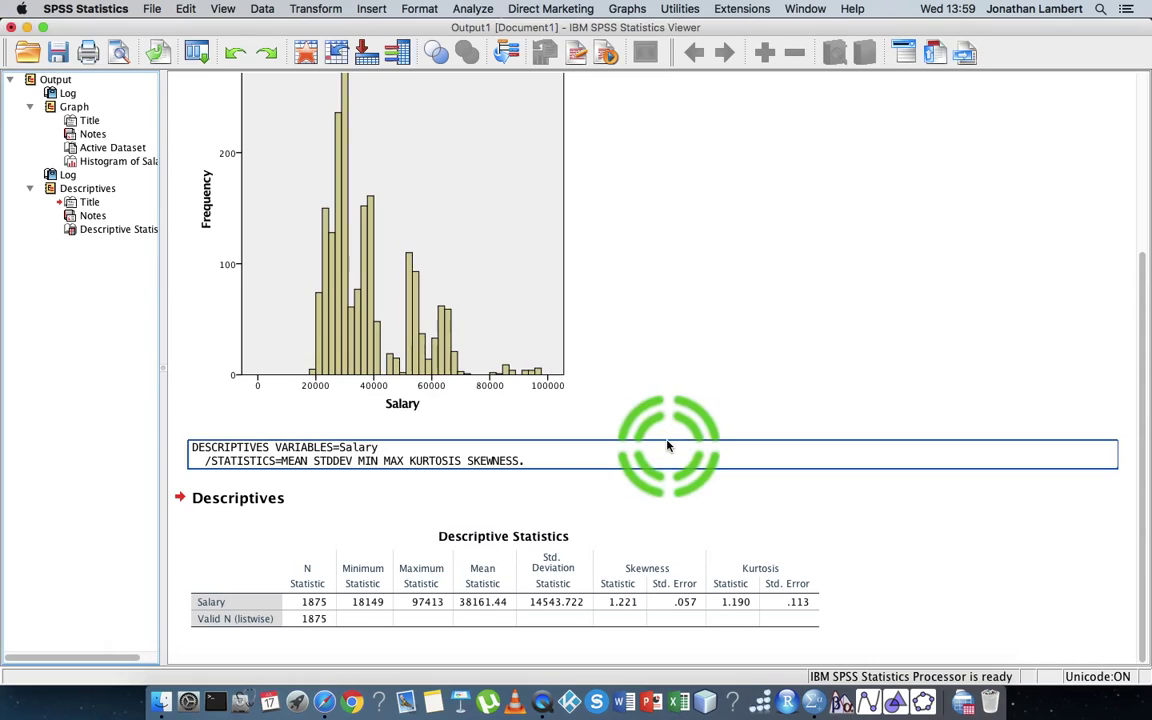
click(422, 612)
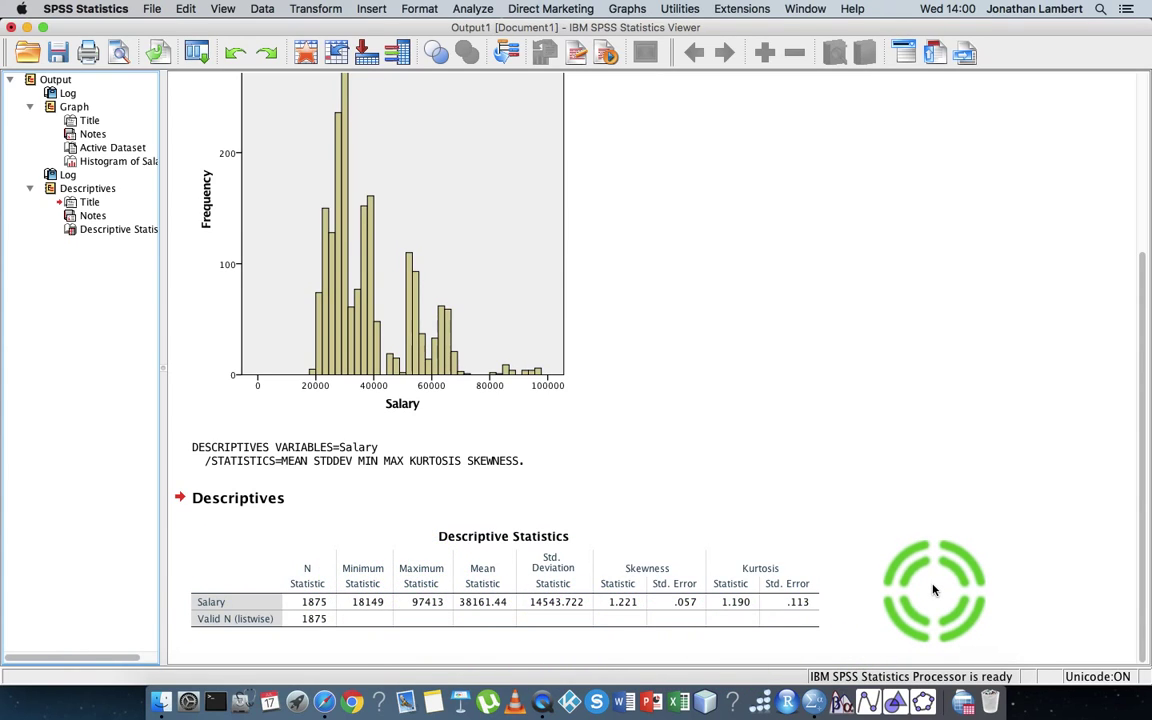
click(380, 565)
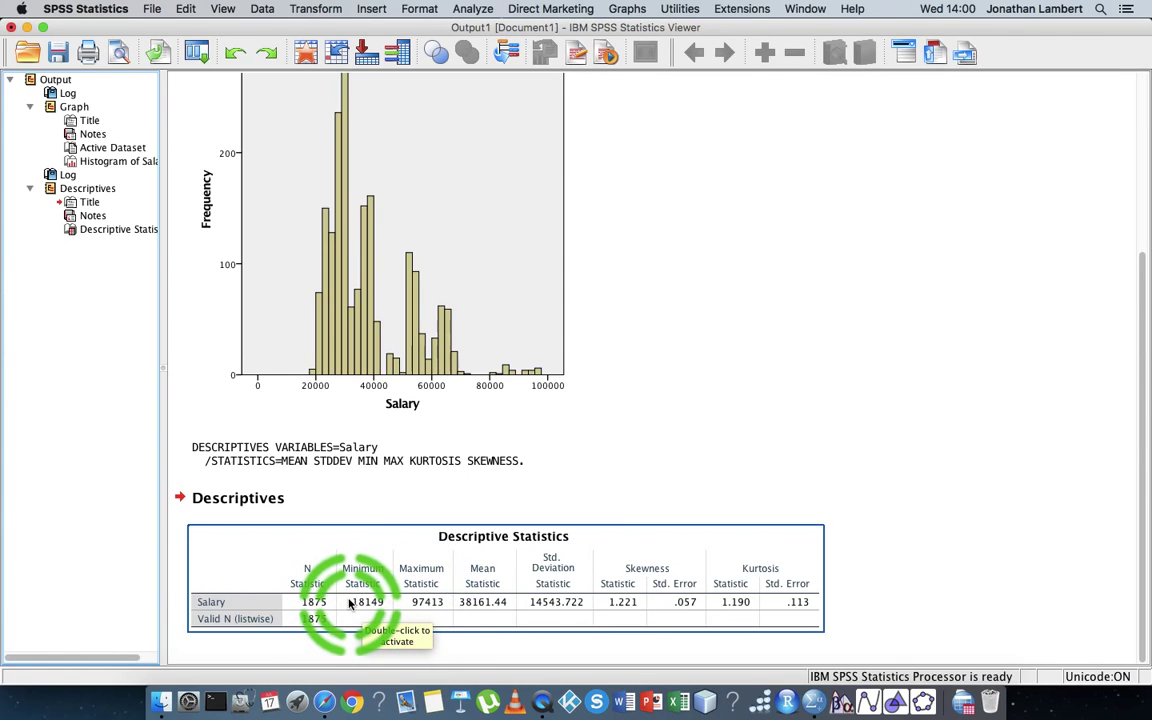
click(774, 491)
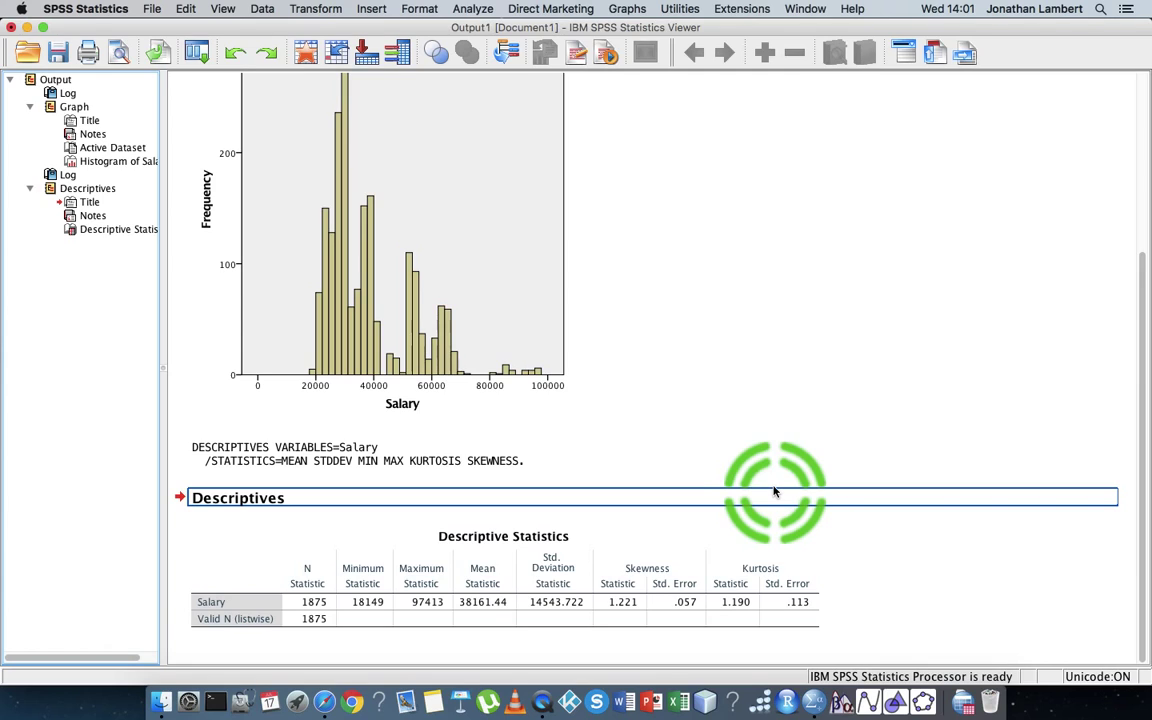
click(674, 327)
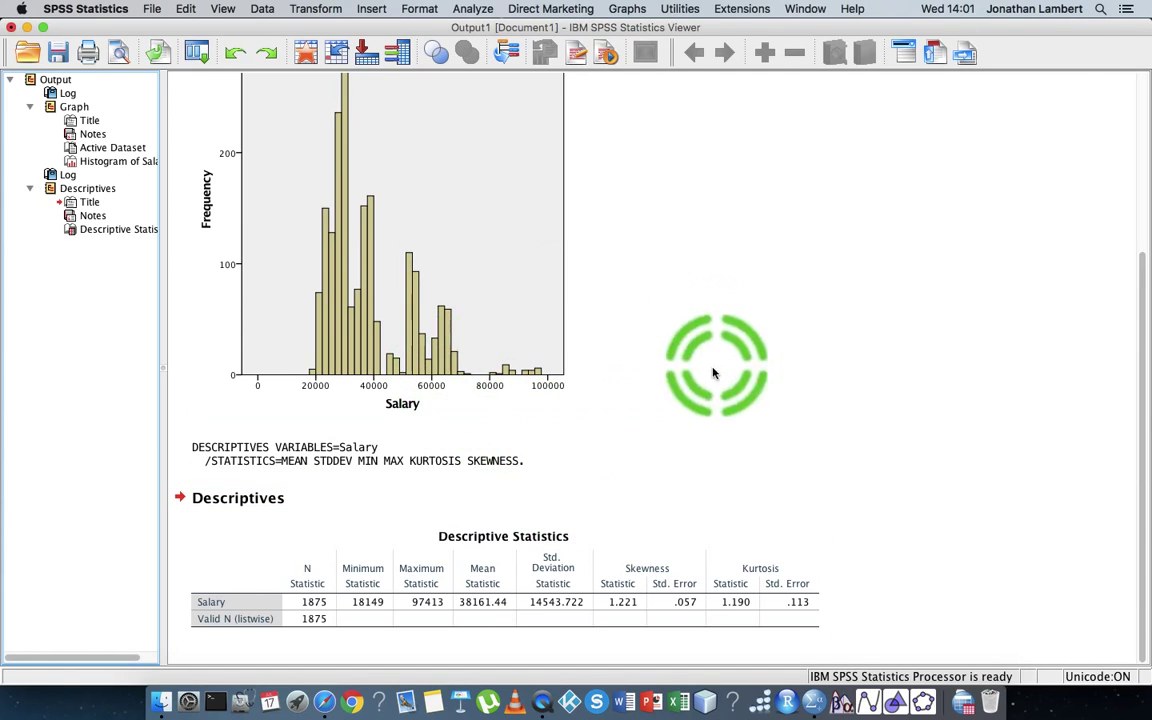
click(714, 362)
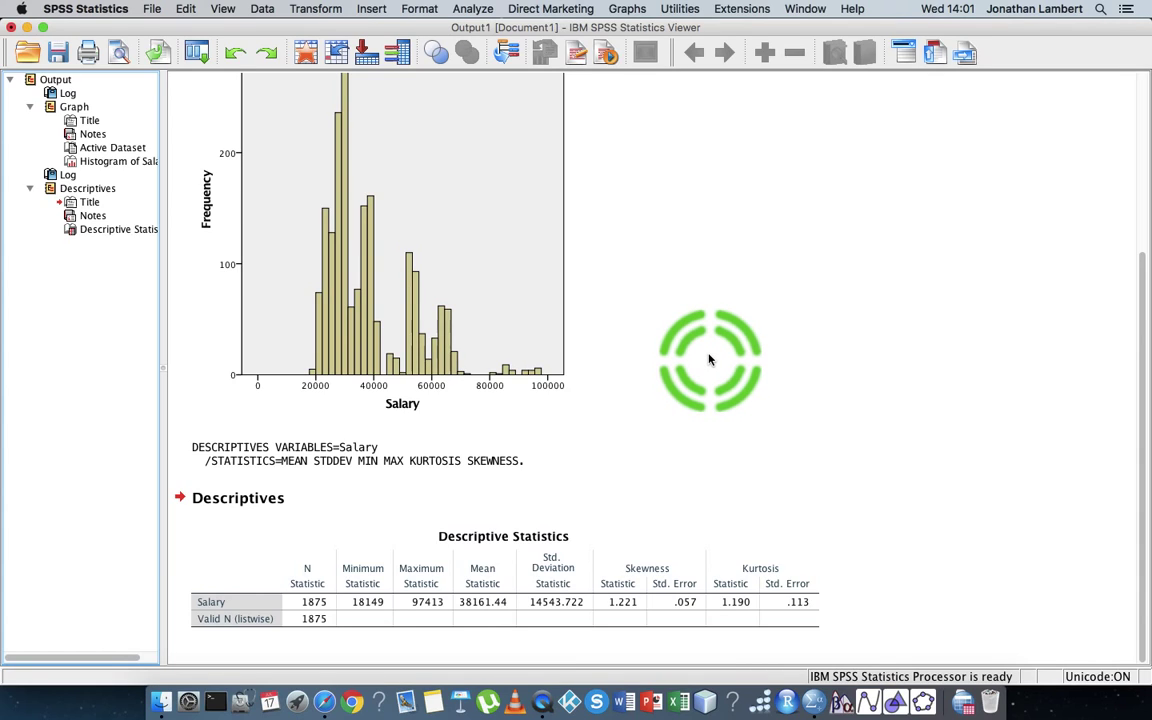
click(500, 410)
click(373, 650)
click(399, 604)
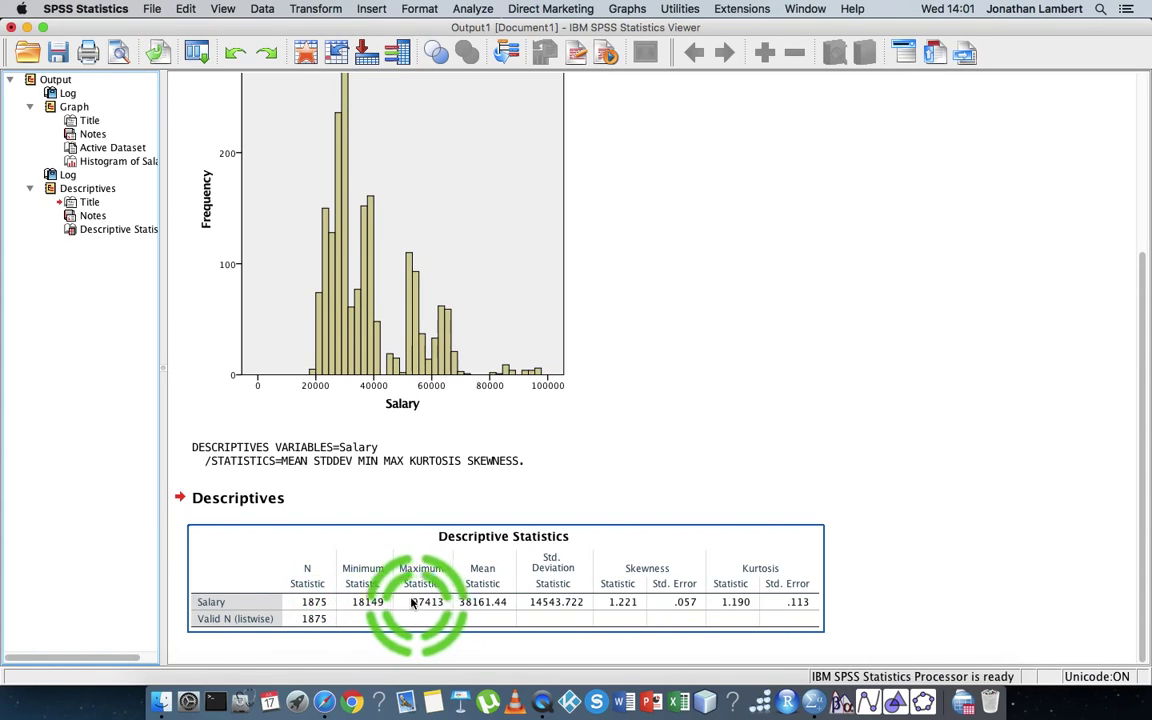
double_click(484, 603)
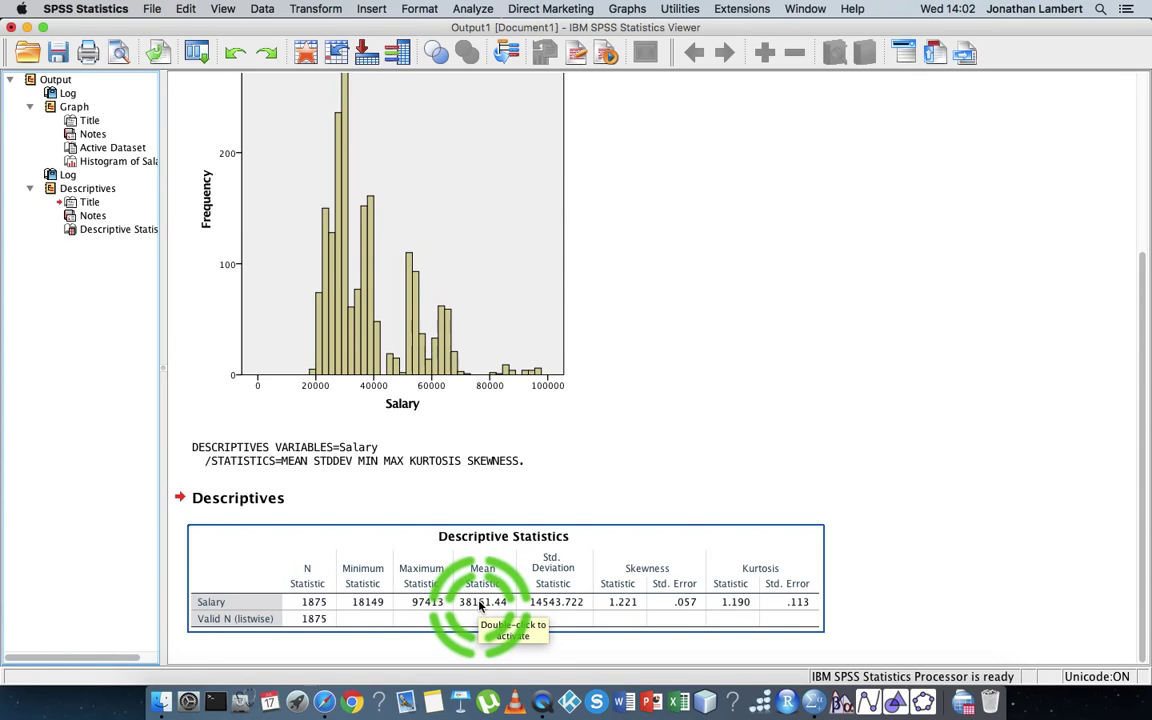
click(440, 340)
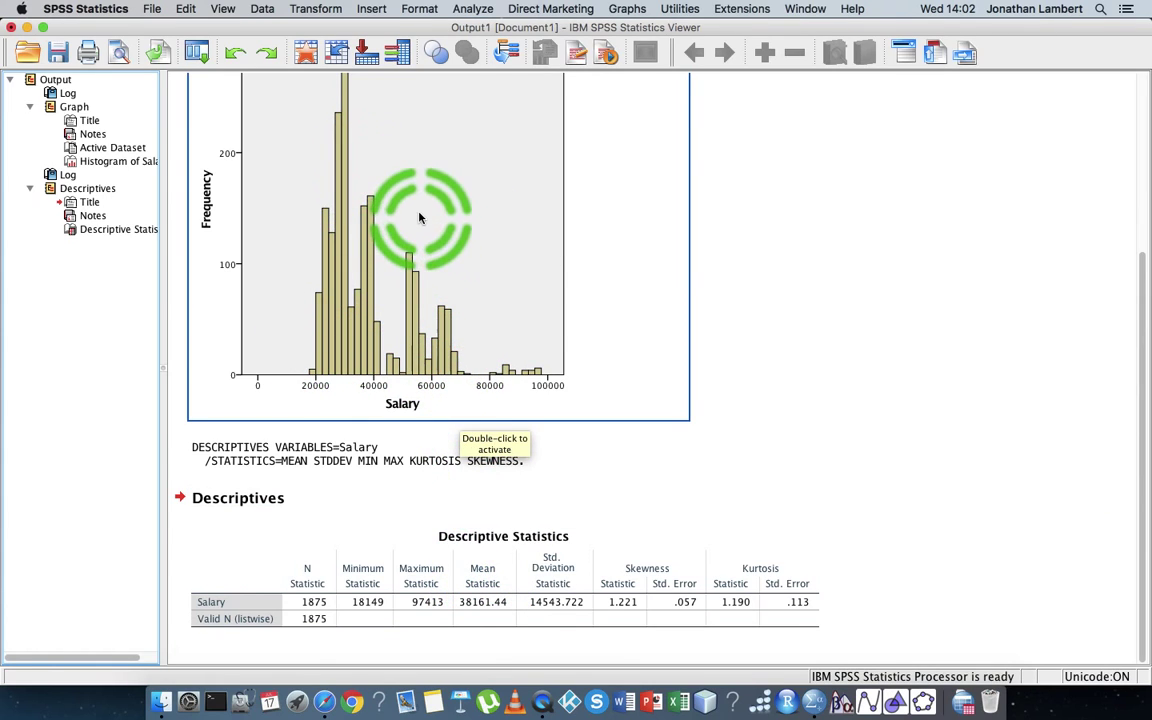
scroll(420, 220, up, 5)
scroll(420, 218, down, 2)
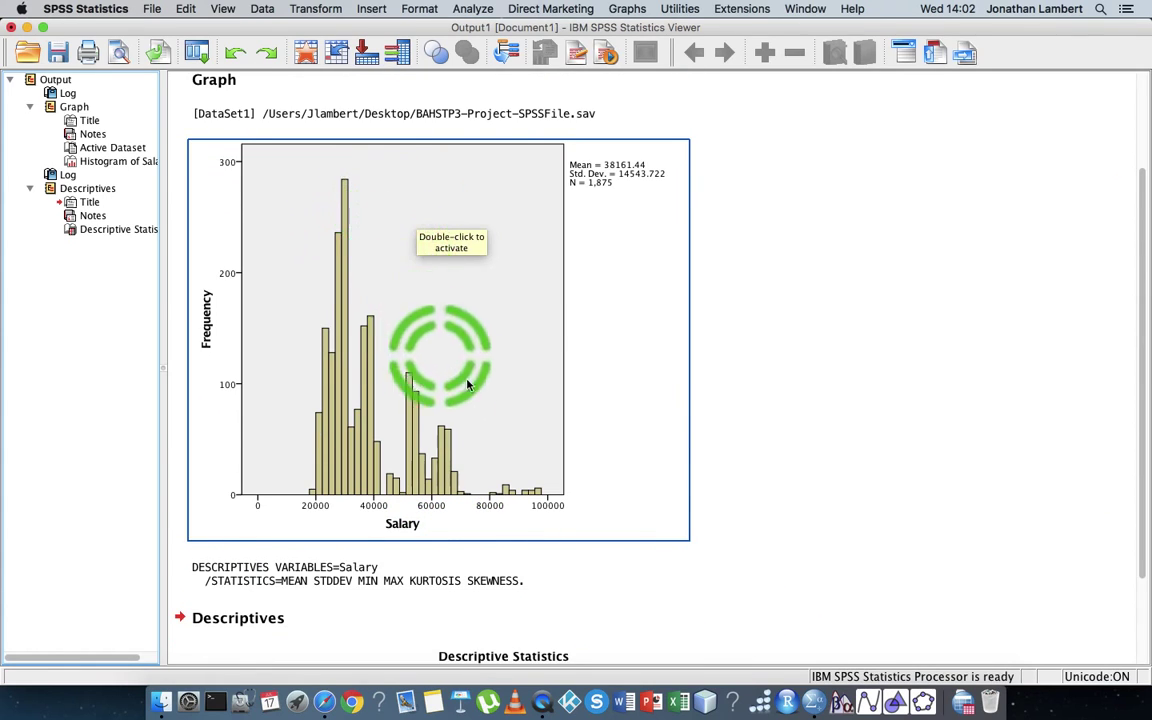
click(728, 470)
scroll(728, 470, down, 3)
click(728, 470)
click(507, 548)
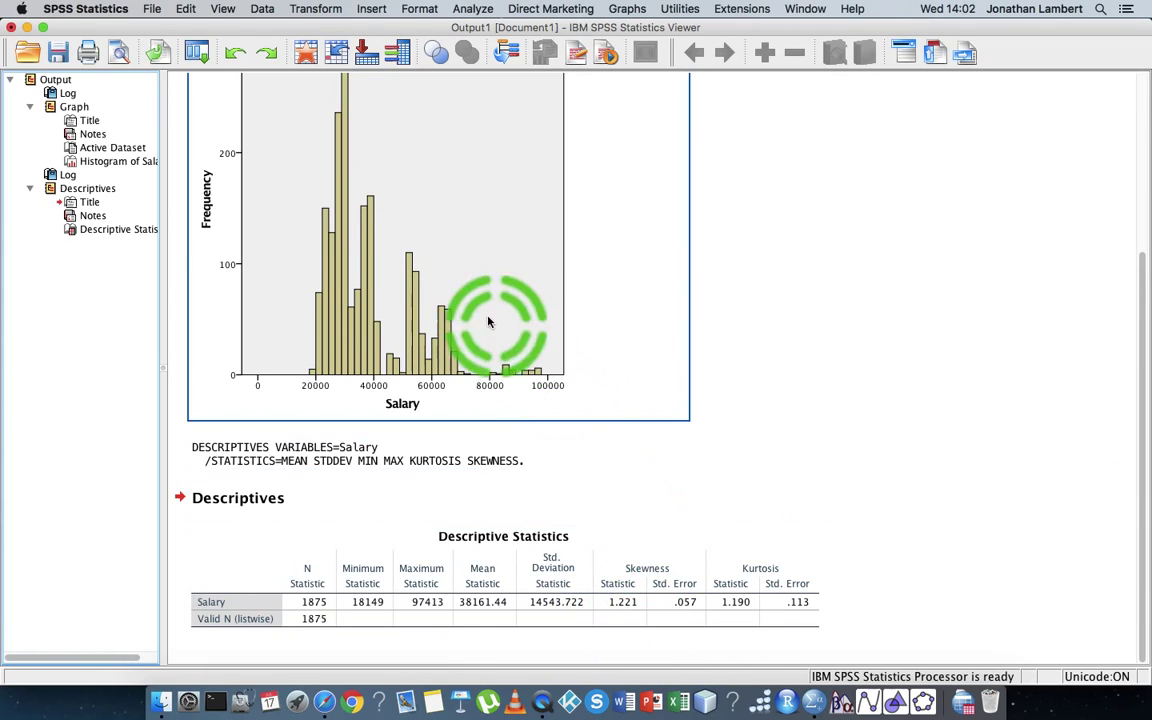
scroll(398, 284, up, 3)
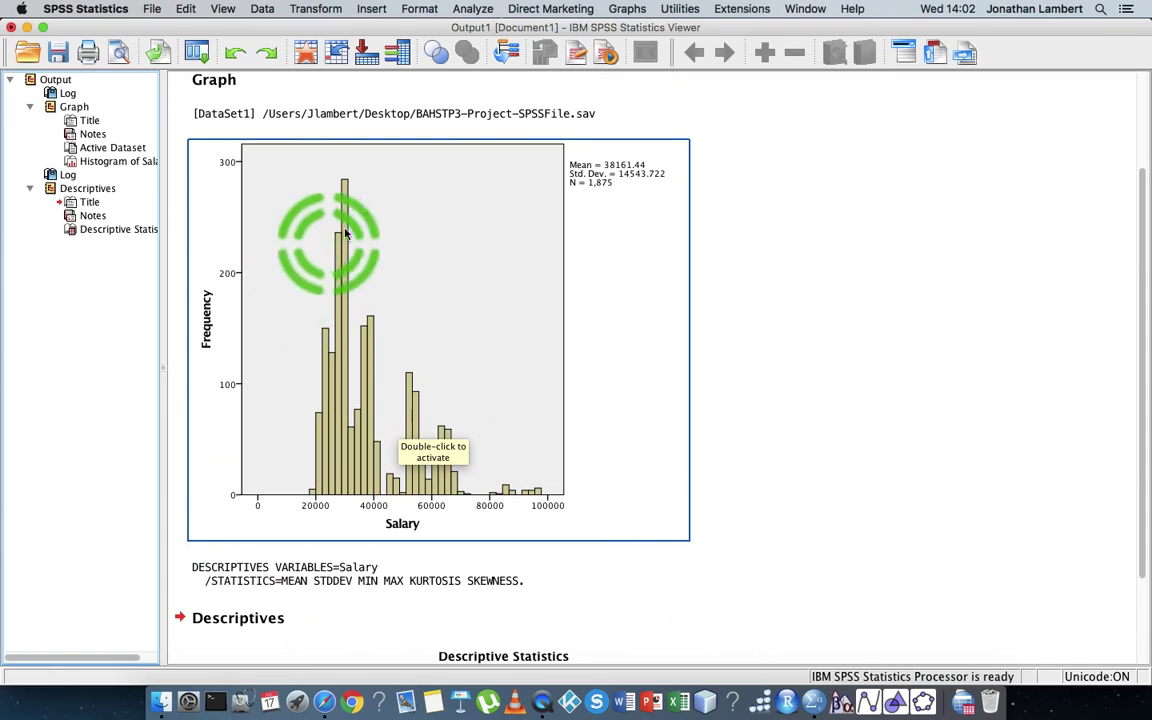
scroll(755, 512, down, 3)
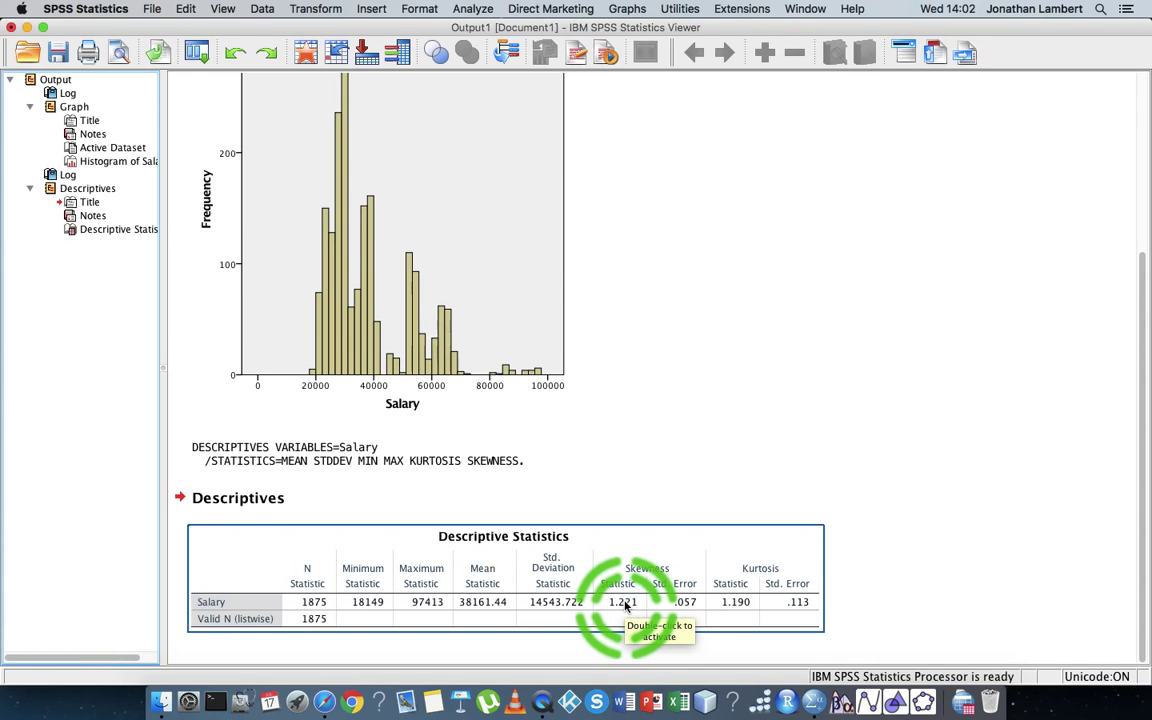
click(400, 304)
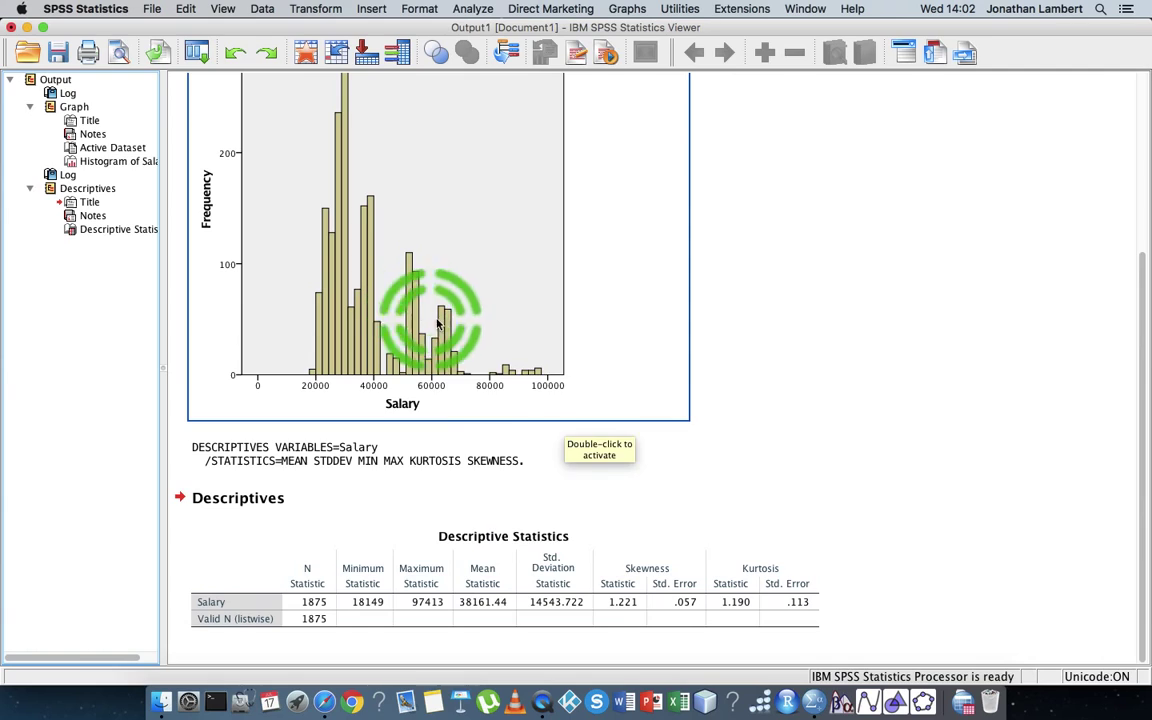
click(620, 498)
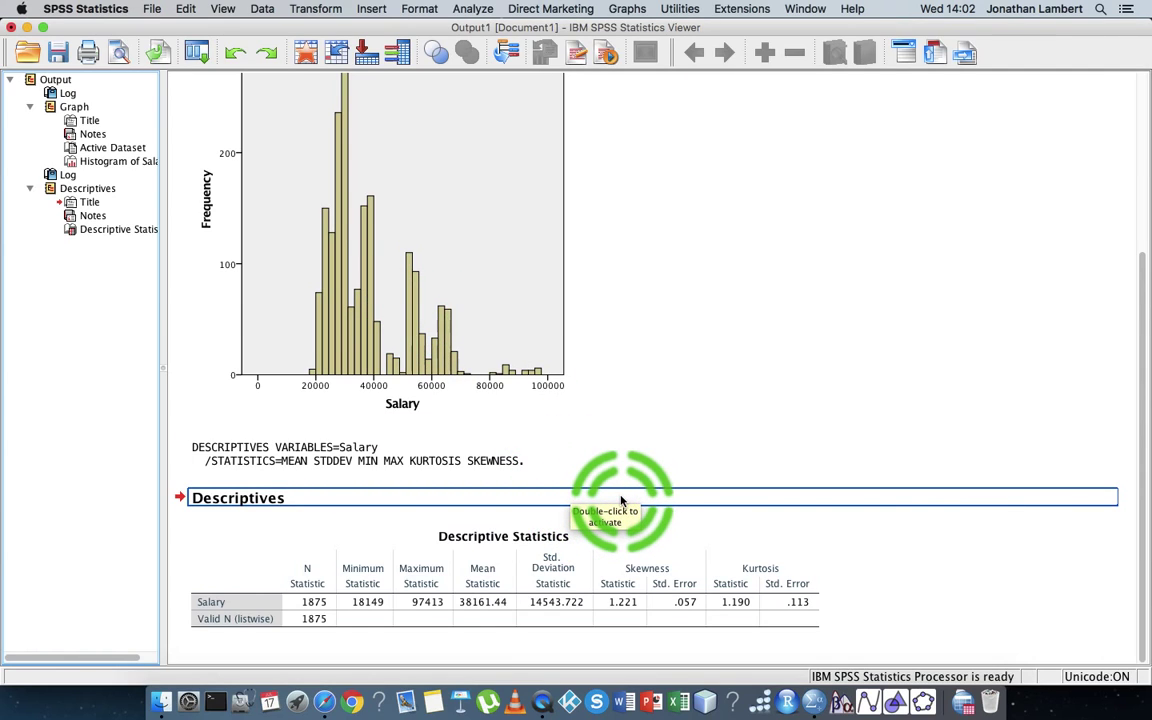
click(640, 545)
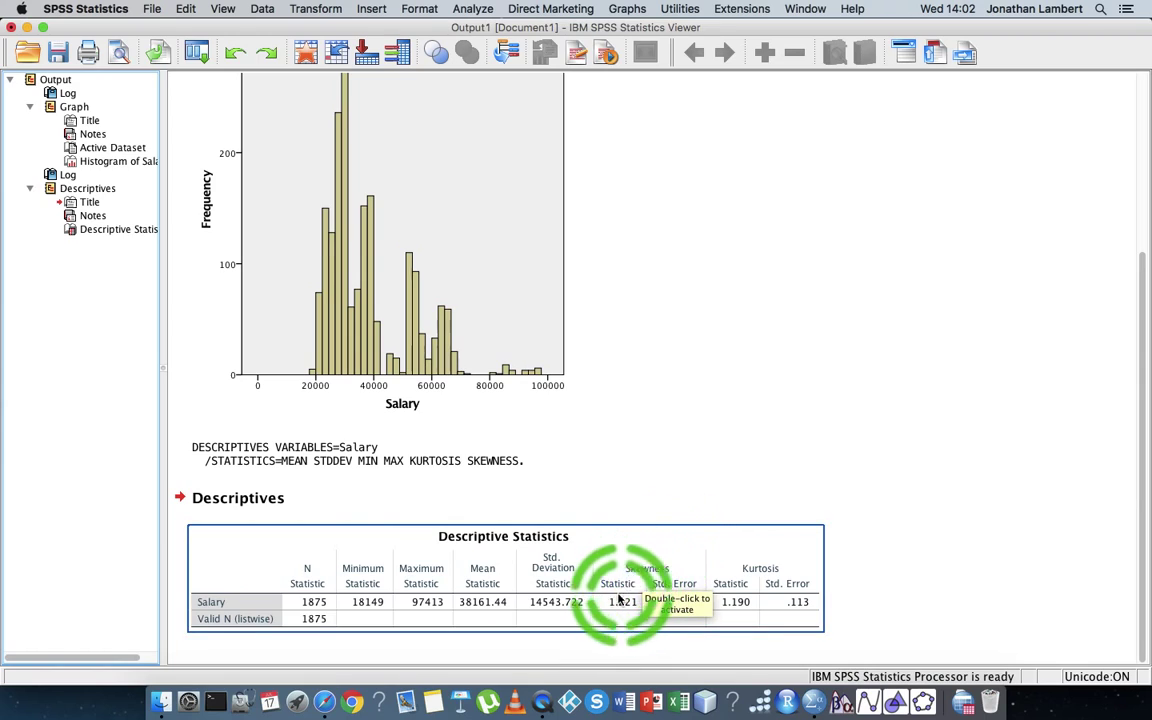
click(378, 258)
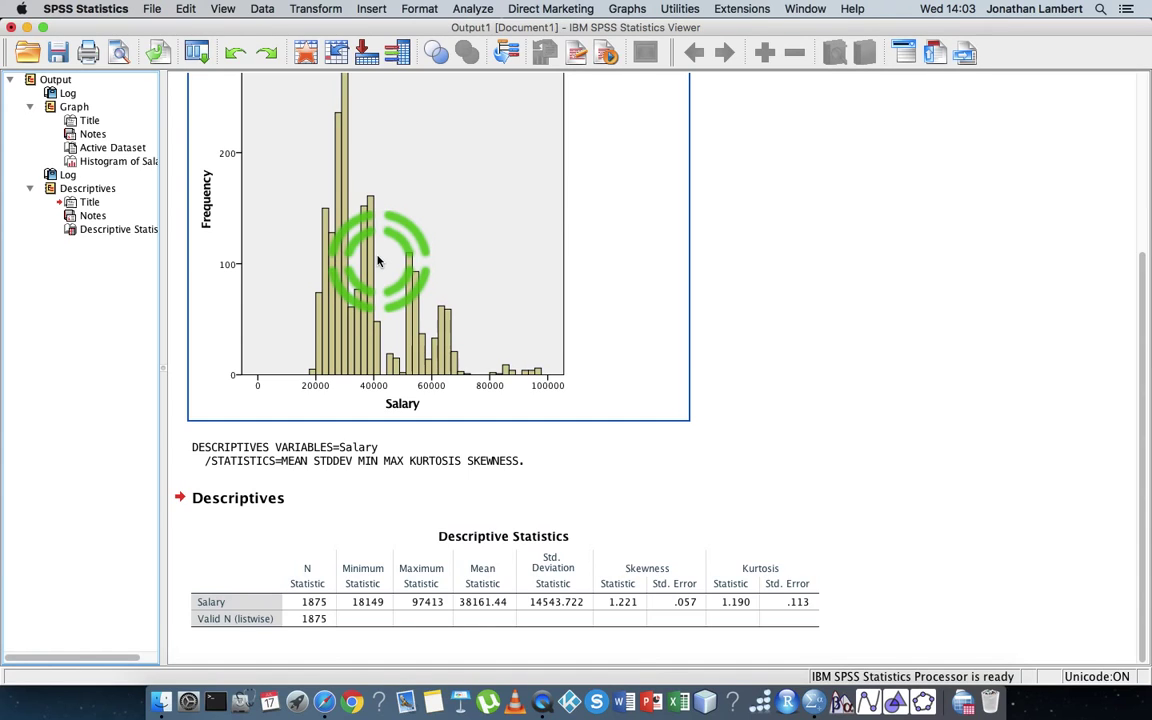
click(590, 588)
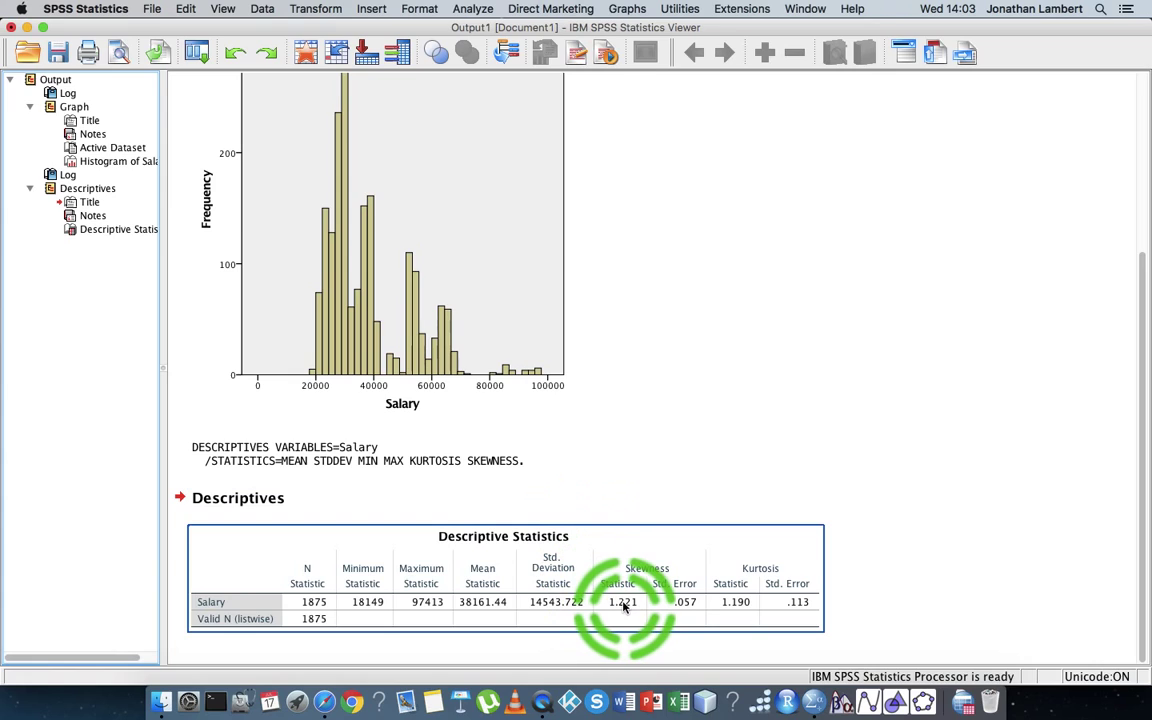
click(283, 116)
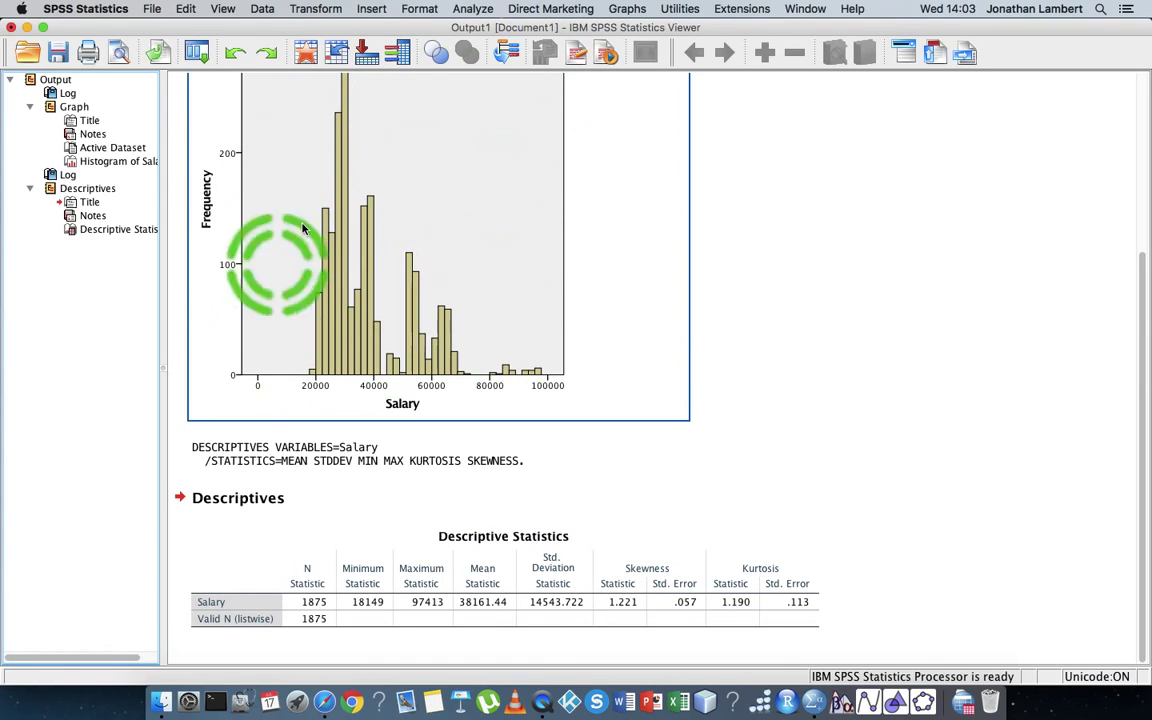
click(797, 463)
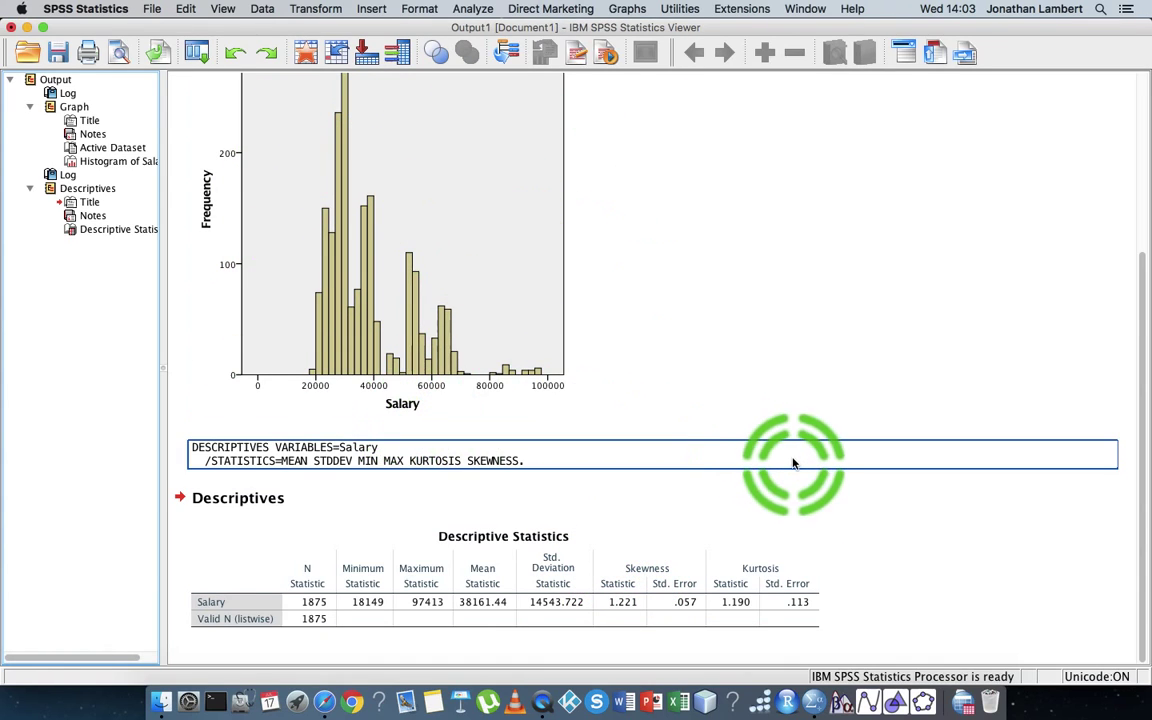
click(545, 494)
click(528, 551)
click(488, 597)
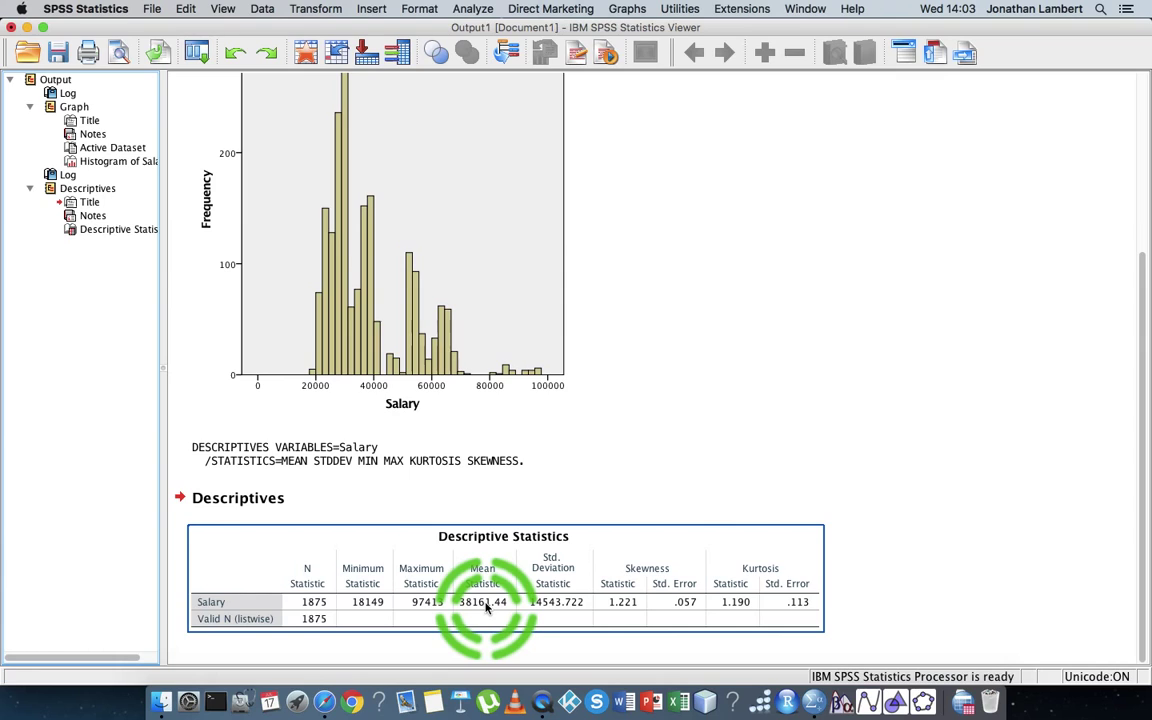
click(424, 321)
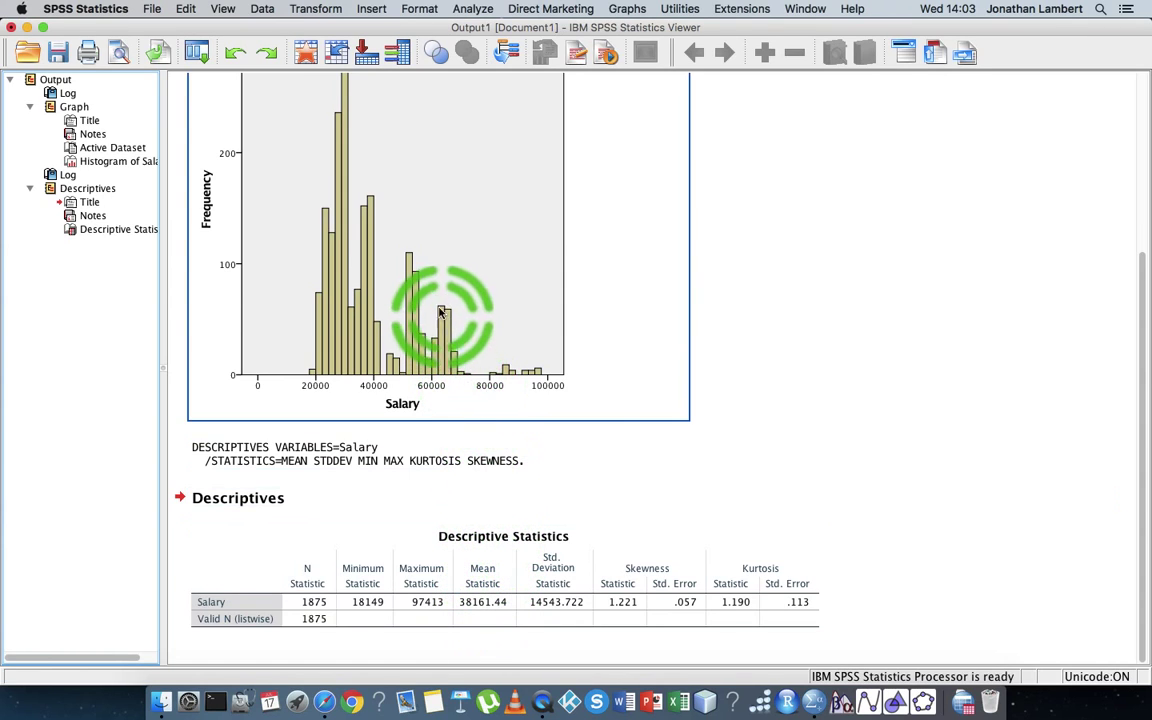
click(489, 468)
click(548, 604)
click(489, 632)
click(487, 601)
click(487, 601)
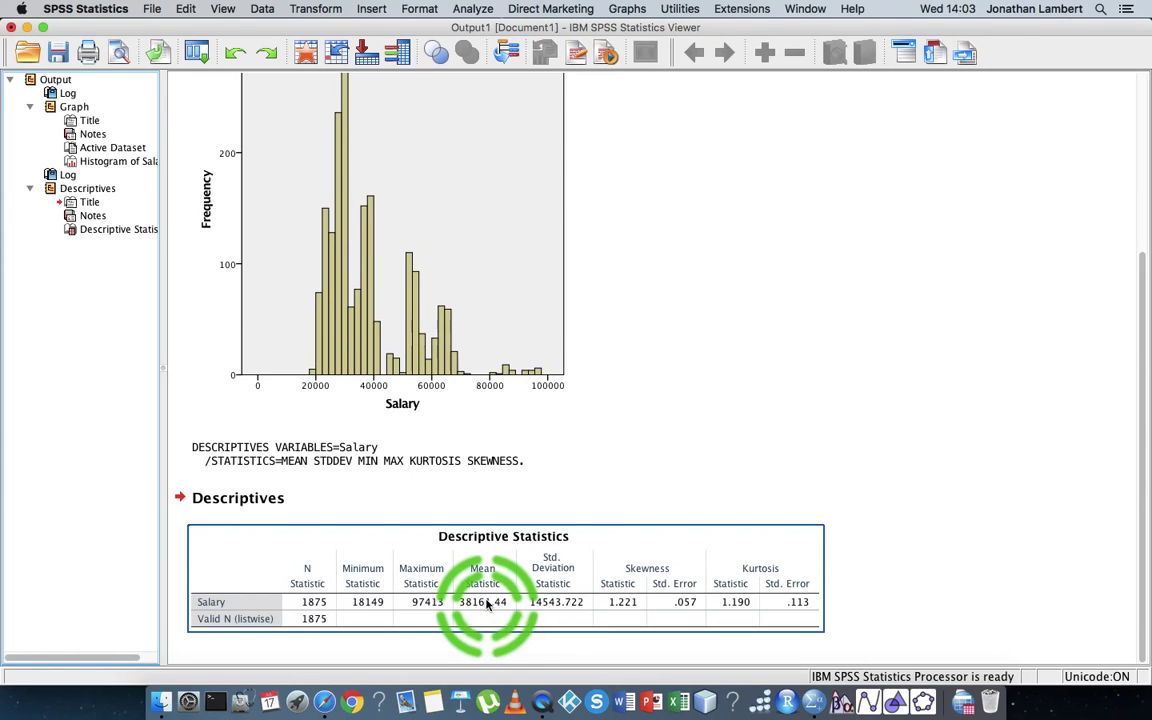
click(321, 334)
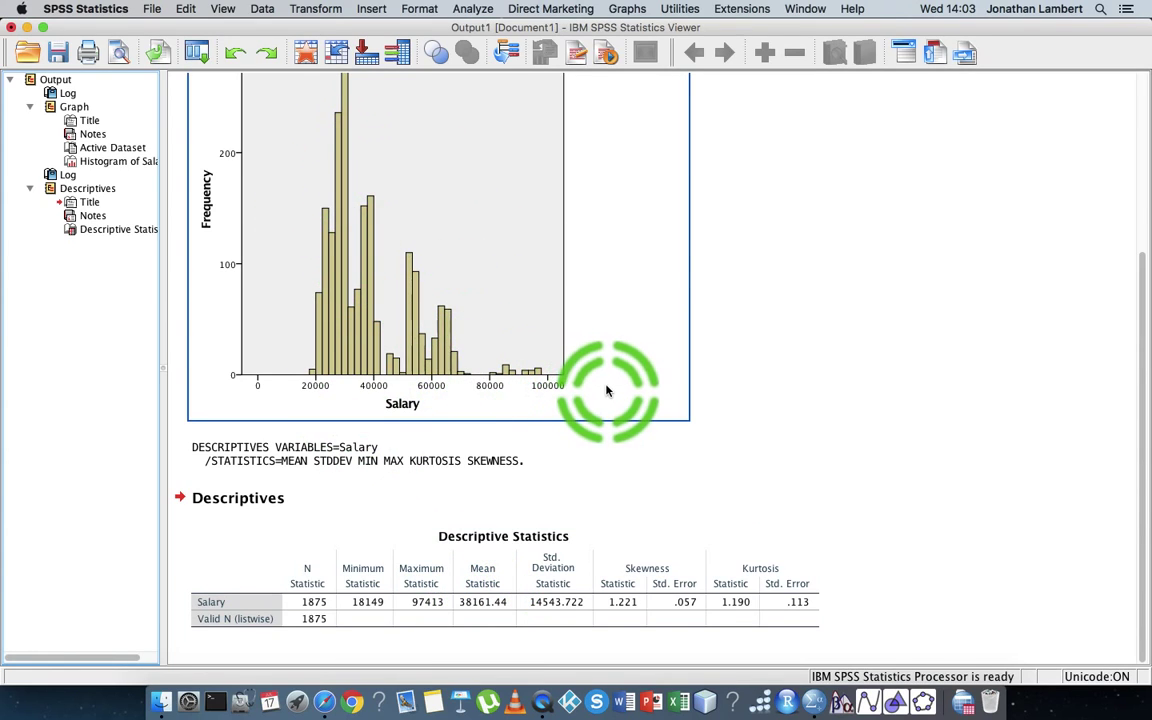
click(482, 600)
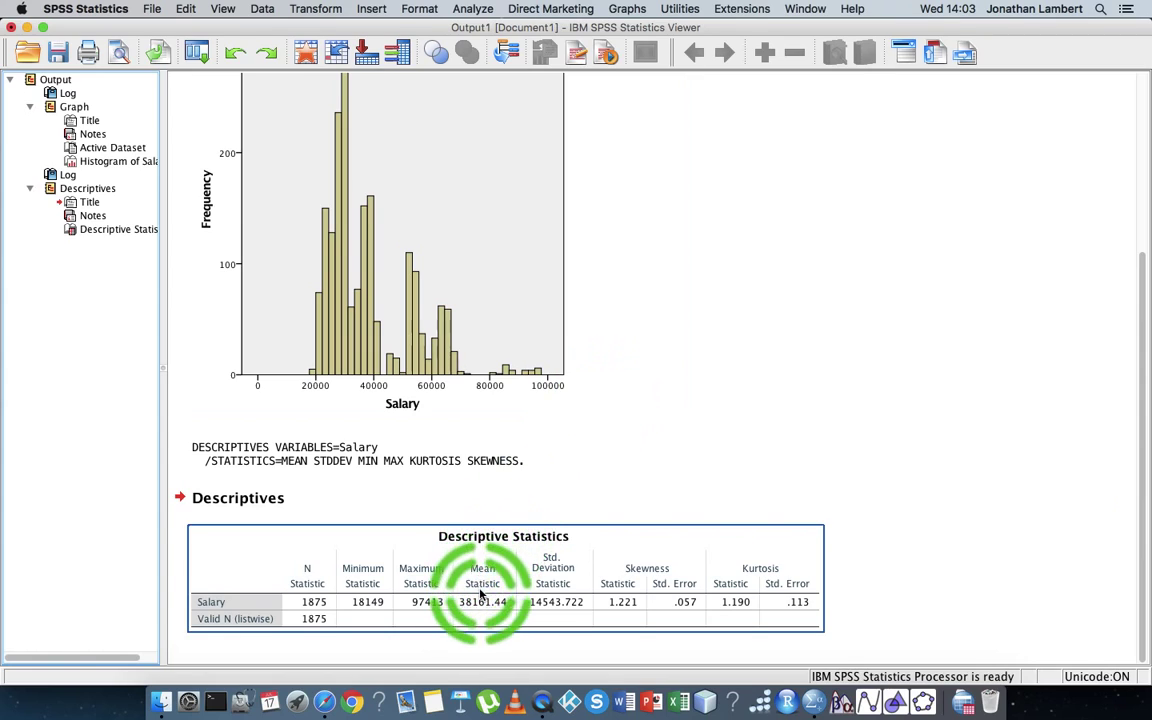